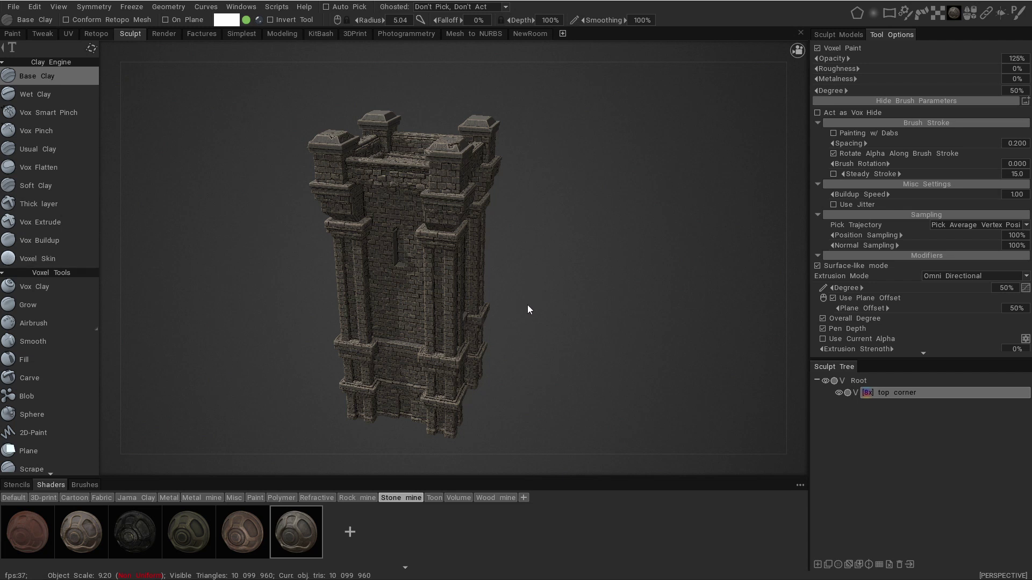
# - Start Retopo via decimation for the top corner sculpt volume
pyautogui.moveTo(528, 306); pyautogui.dragTo(582, 280)
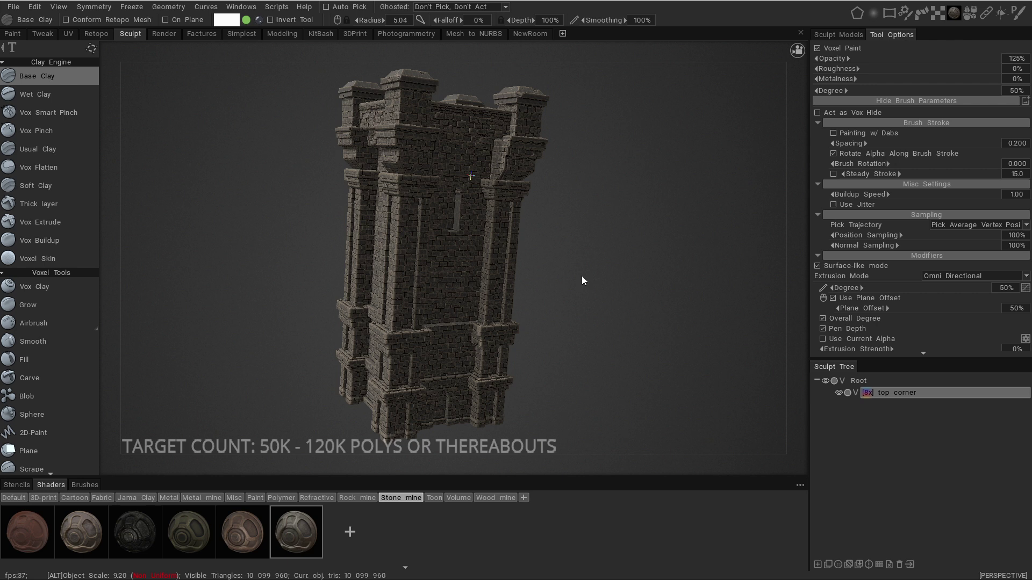
pyautogui.rightClick(896, 392)
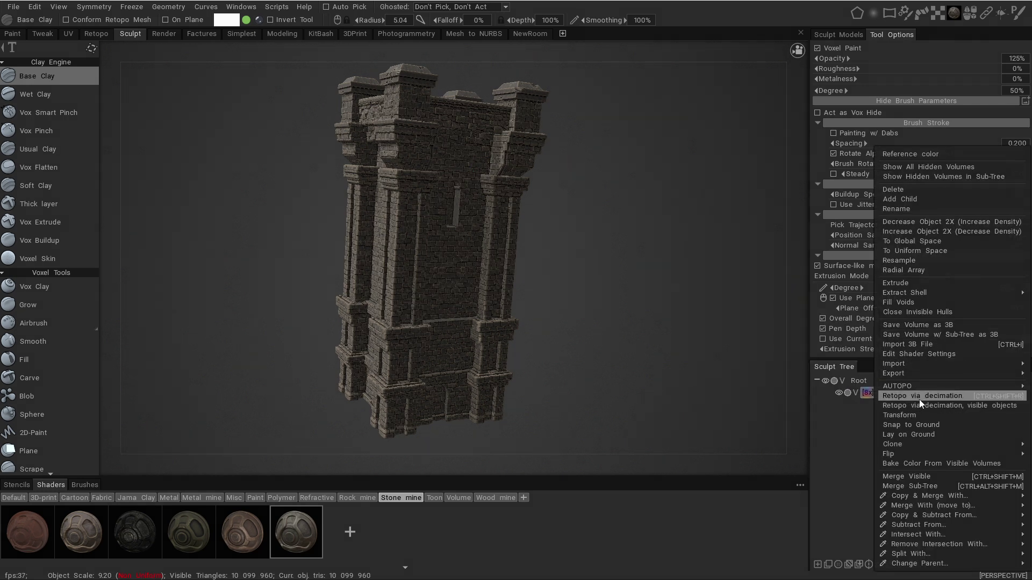
pyautogui.click(919, 398)
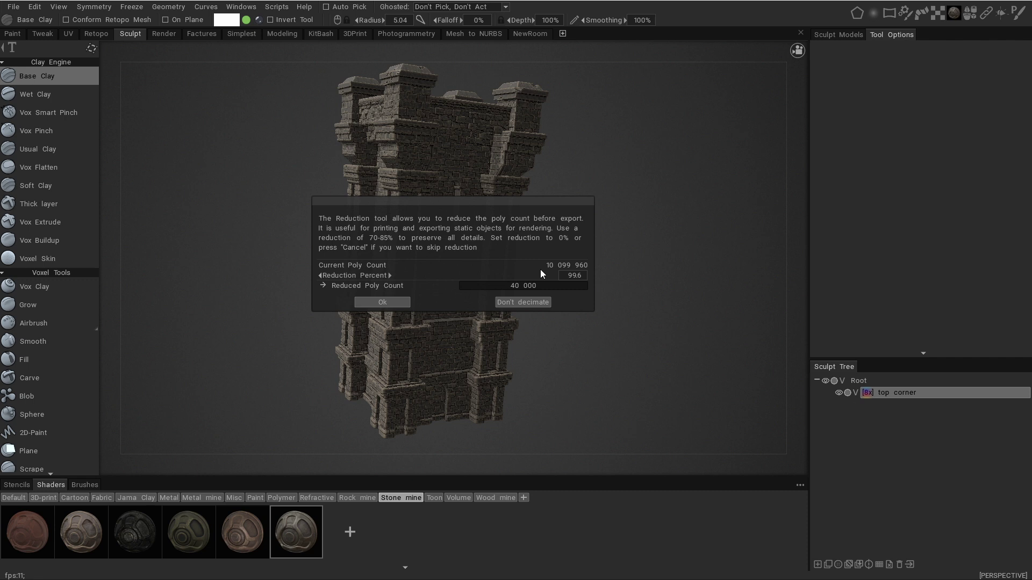
# - Try reduction percentages of 90, 92 and 95 for the decimation of the tower
pyautogui.click(573, 276)
pyautogui.write('90')
pyautogui.press('Return')
pyautogui.click(579, 277)
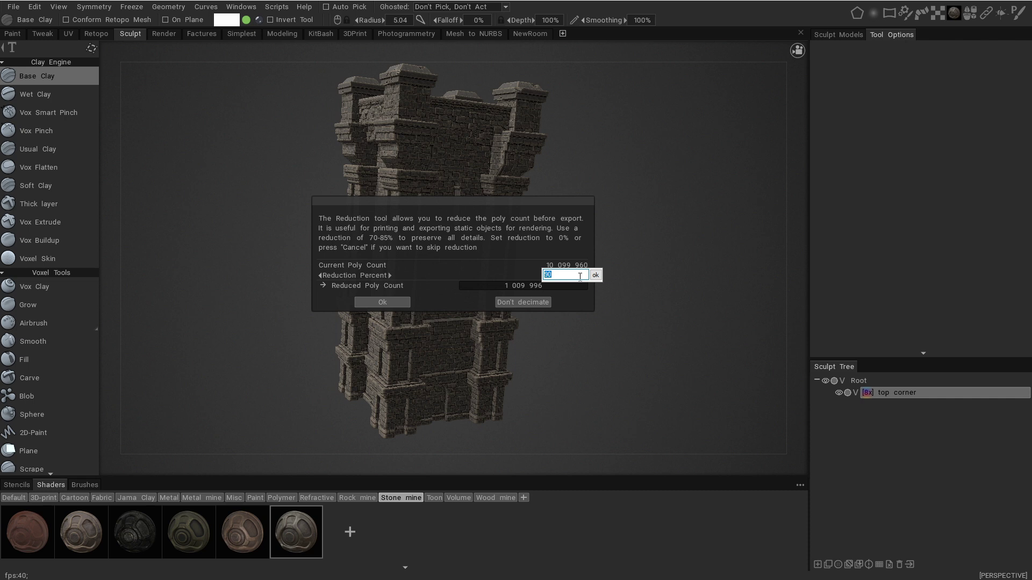
pyautogui.write('92')
pyautogui.press('Return')
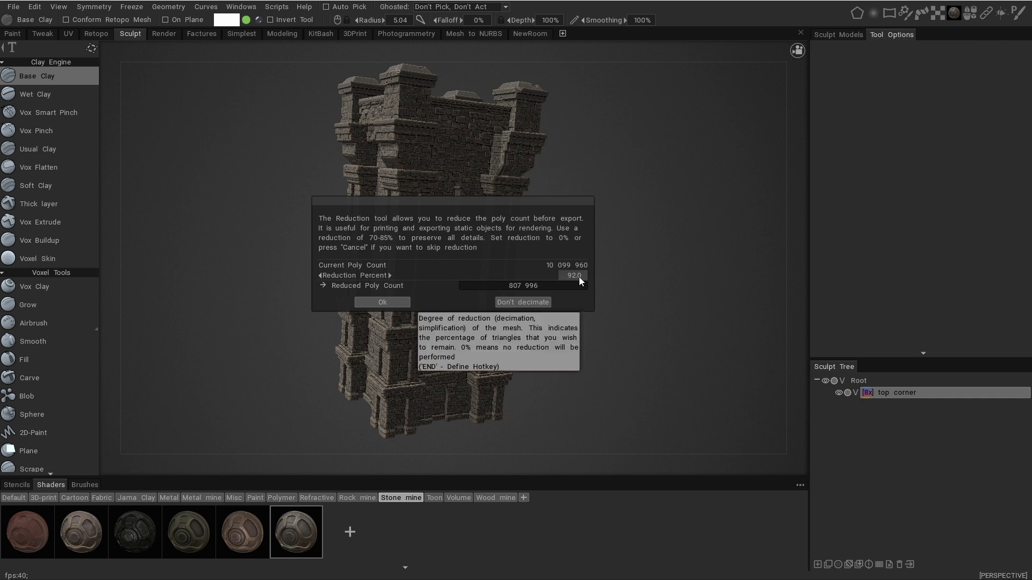
pyautogui.click(579, 277)
pyautogui.write('95')
pyautogui.press('Return')
# - Set the reduction percent to 99 and run the decimation to create the tower's retopo mesh
pyautogui.click(580, 276)
pyautogui.press('Return')
pyautogui.click(580, 277)
pyautogui.press('Return')
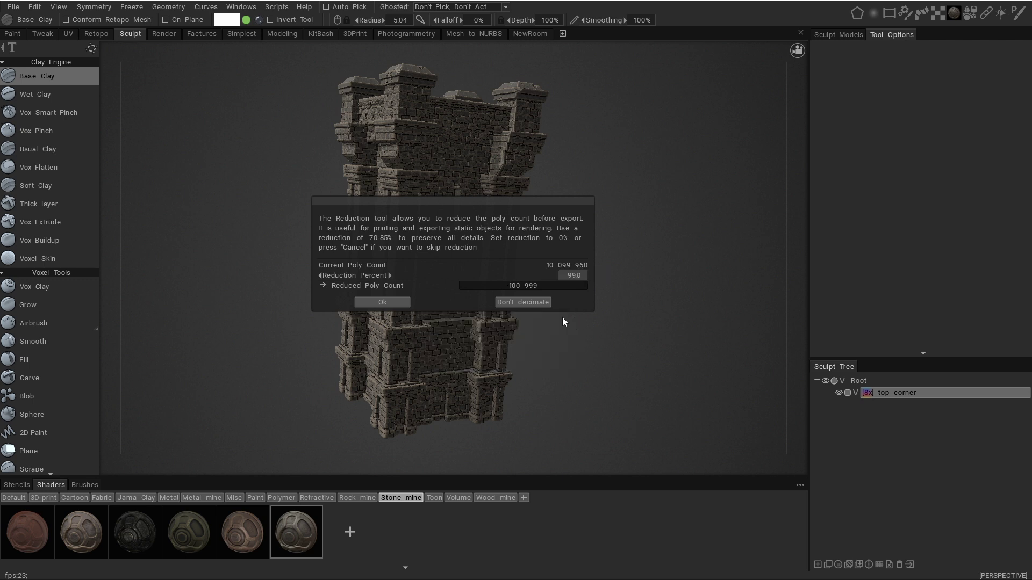
pyautogui.click(398, 303)
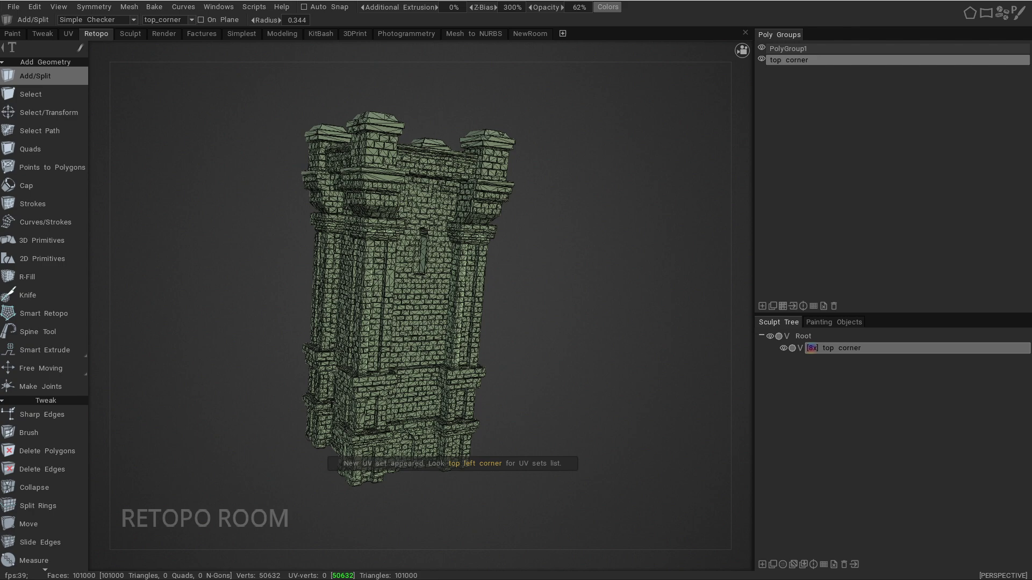
# - Bake the tower's retopo mesh with a per-pixel normal map, using auto-mapping UVs and a 2048 x 2048 texture
pyautogui.moveTo(661, 318)
pyautogui.mouseDown()
pyautogui.moveTo(525, 371)
pyautogui.moveTo(416, 376)
pyautogui.moveTo(410, 419)
pyautogui.moveTo(451, 424)
pyautogui.moveTo(411, 387)
pyautogui.mouseUp()
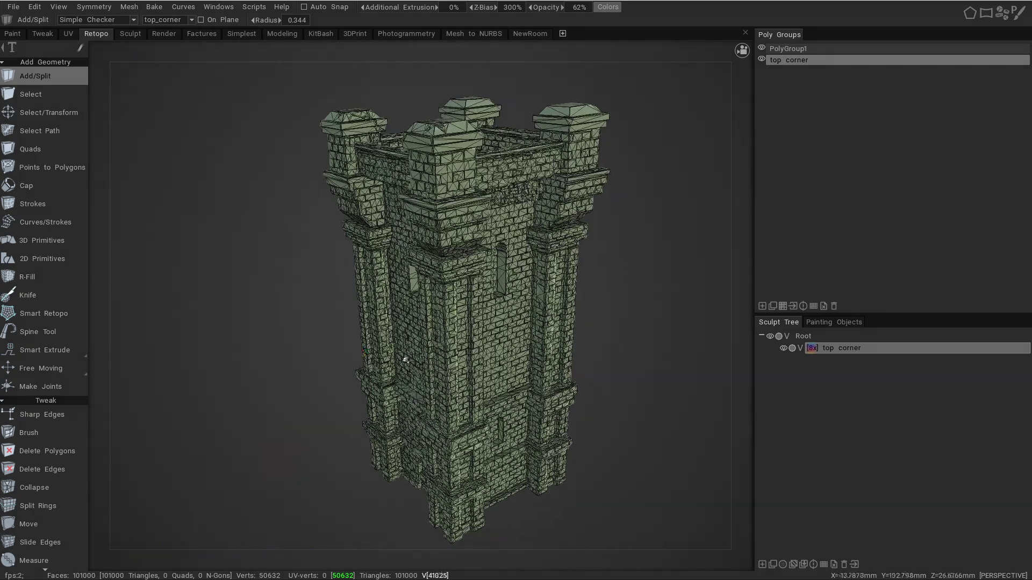
pyautogui.click(153, 7)
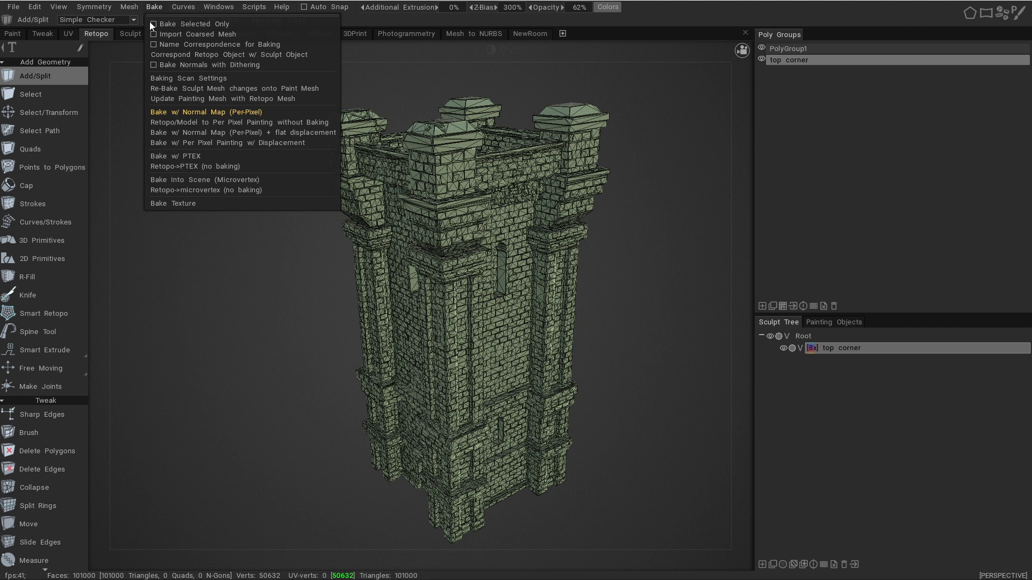
pyautogui.click(286, 112)
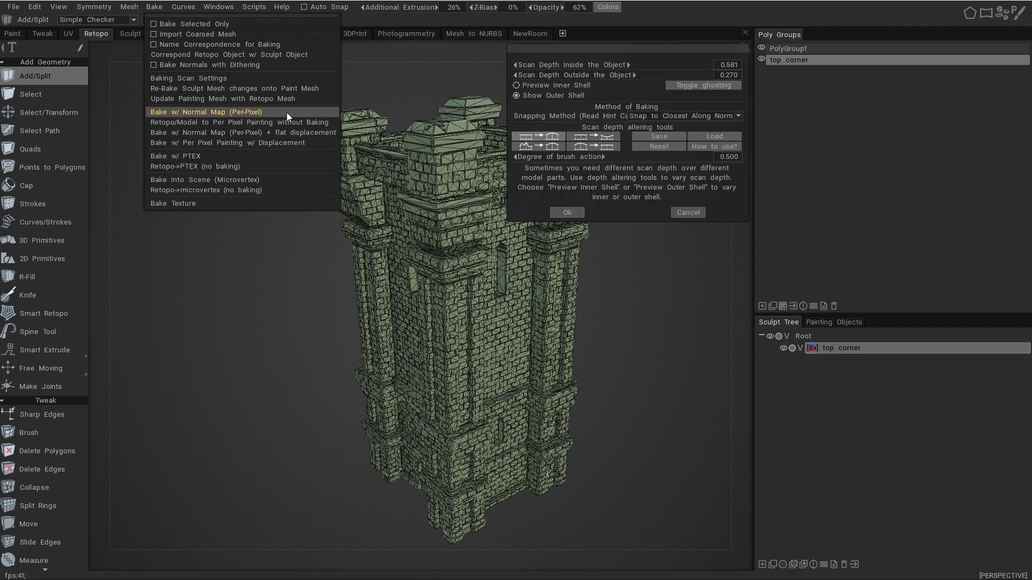
pyautogui.click(573, 214)
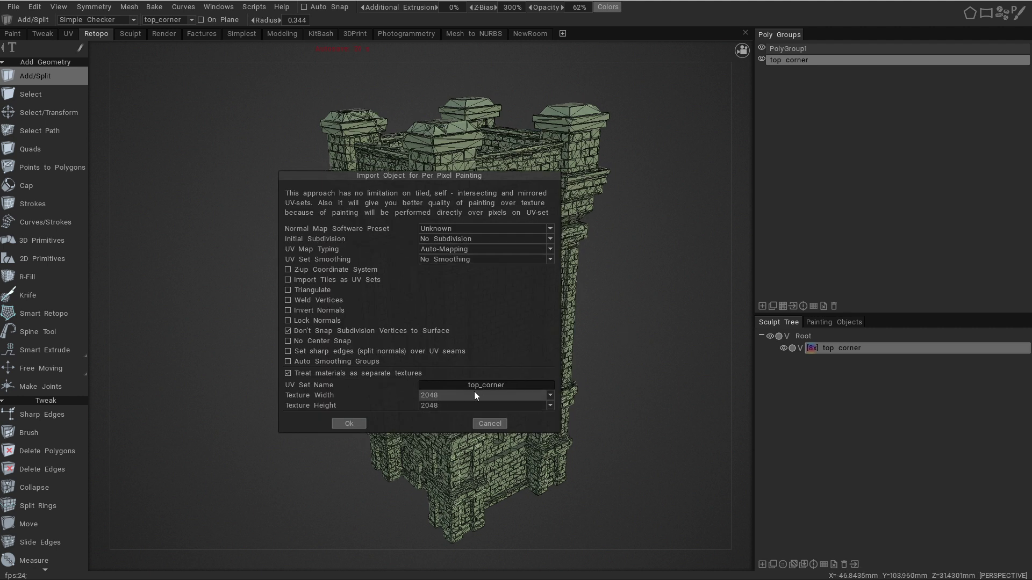
pyautogui.click(357, 425)
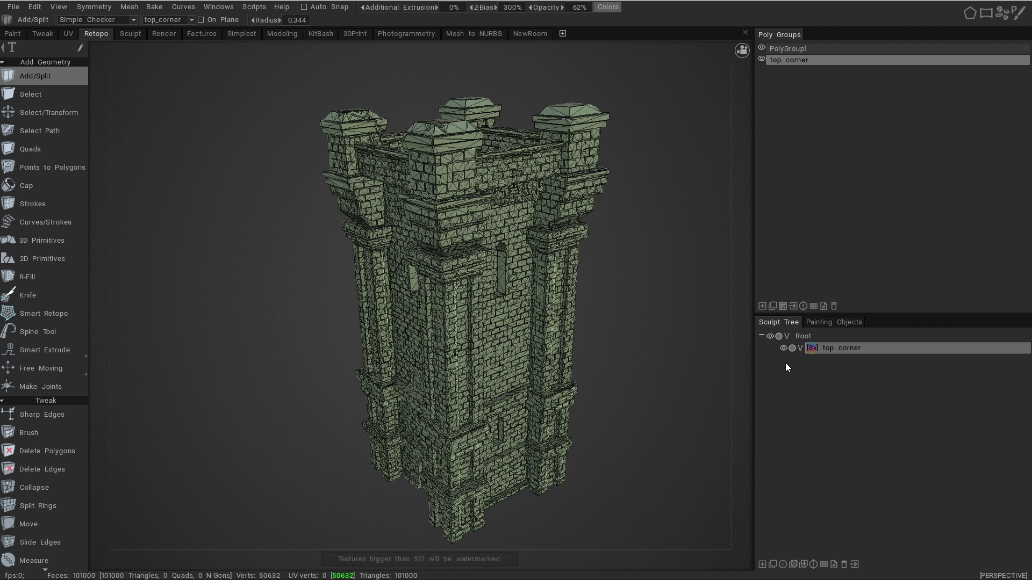
# - Hide the top corner sculpt volume and inspect the baked tower in the Paint room
pyautogui.click(783, 348)
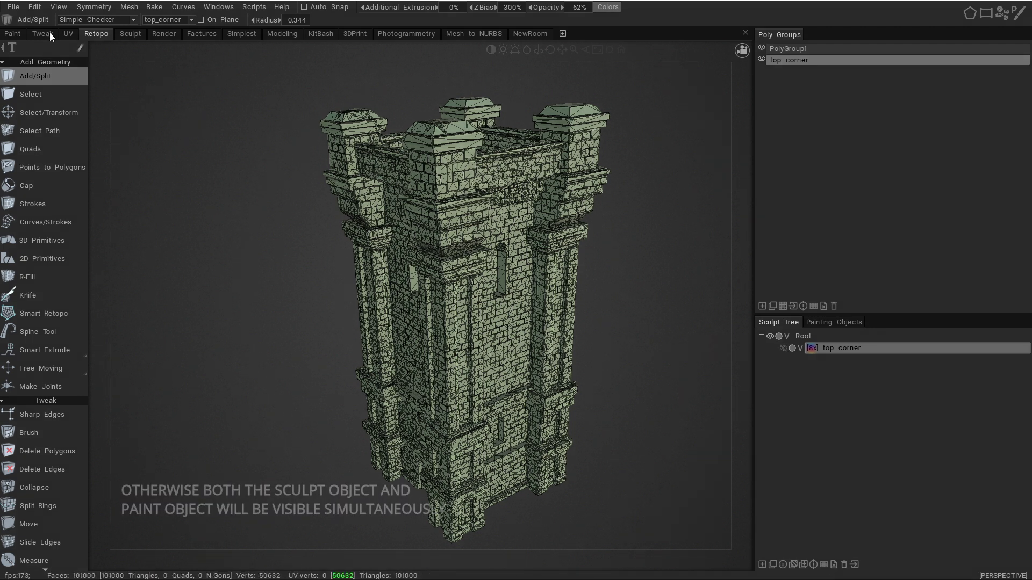
pyautogui.click(16, 34)
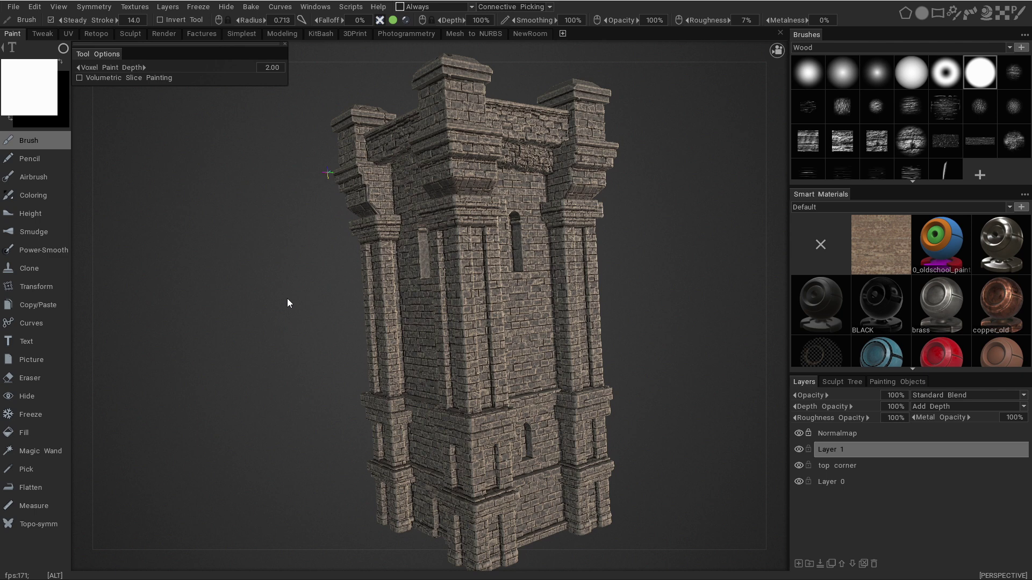
pyautogui.moveTo(616, 316)
pyautogui.keyDown('alt'); pyautogui.mouseDown()
pyautogui.moveTo(572, 316)
pyautogui.moveTo(574, 334)
pyautogui.moveTo(628, 304)
pyautogui.moveTo(714, 357)
pyautogui.moveTo(614, 295)
pyautogui.moveTo(590, 406)
pyautogui.moveTo(530, 413)
pyautogui.moveTo(604, 435)
pyautogui.moveTo(612, 383)
pyautogui.moveTo(589, 429)
pyautogui.moveTo(611, 394)
pyautogui.moveTo(603, 421)
pyautogui.mouseUp(); pyautogui.keyUp('alt')
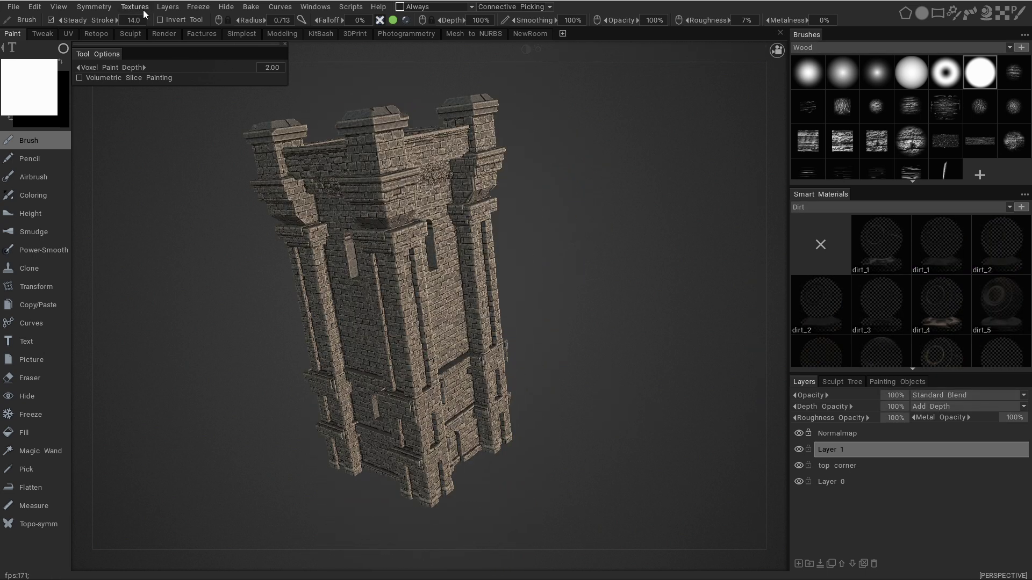
# - Open the export settings for objects and textures and select the Andy ALL preset
pyautogui.click(13, 7)
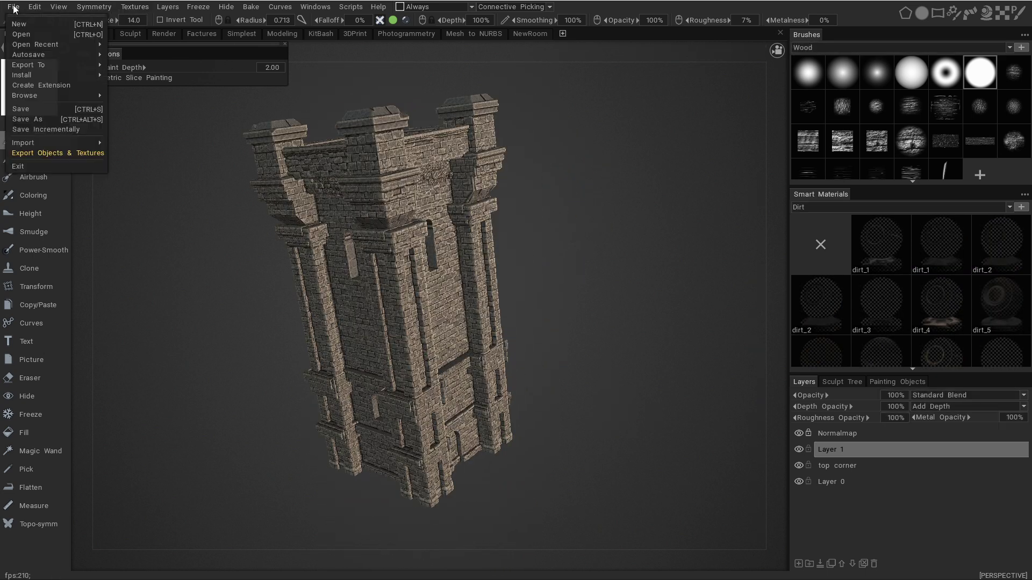
pyautogui.click(53, 153)
pyautogui.click(361, 315)
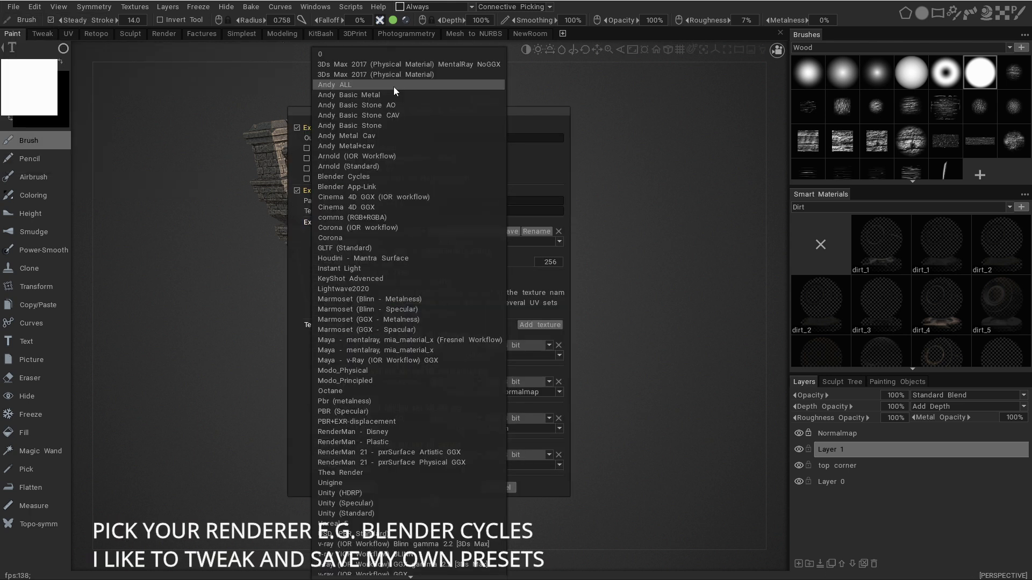
pyautogui.click(393, 85)
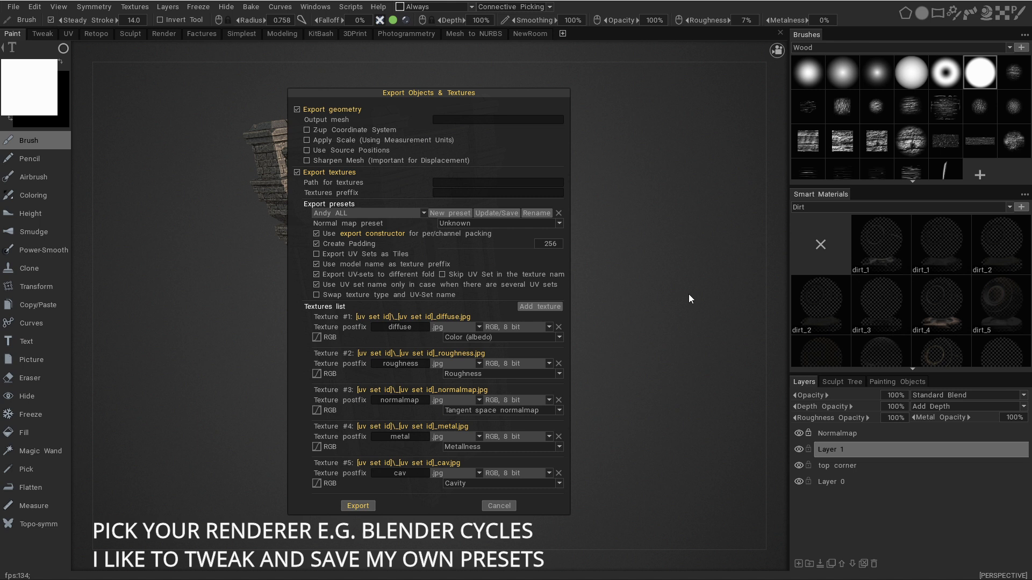
# - Replace the cav texture with a new JPG entry mapped to Cavity with postfix cavity, and export the model as D:\TEMP\tower.obj
pyautogui.click(558, 473)
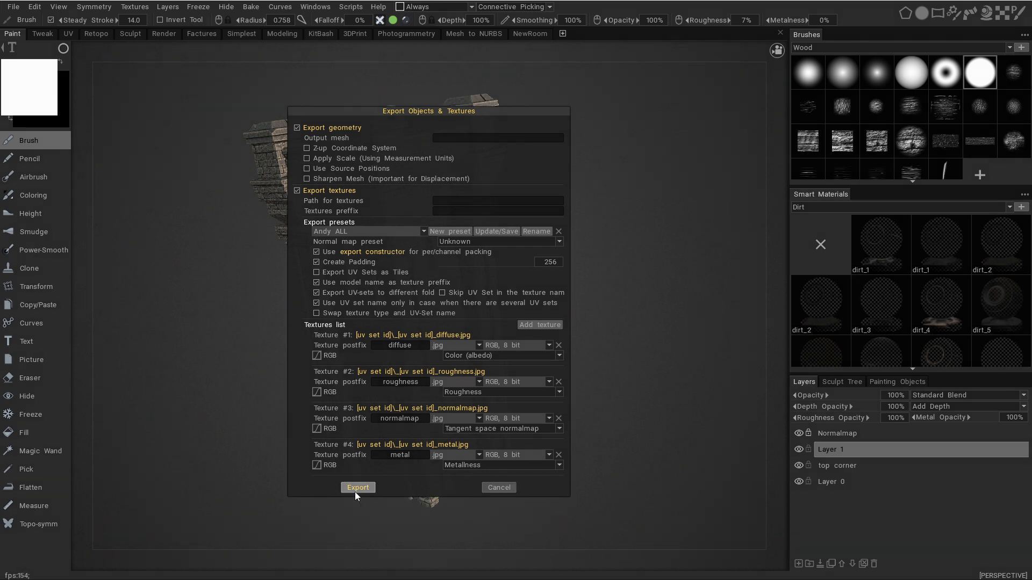
pyautogui.click(540, 325)
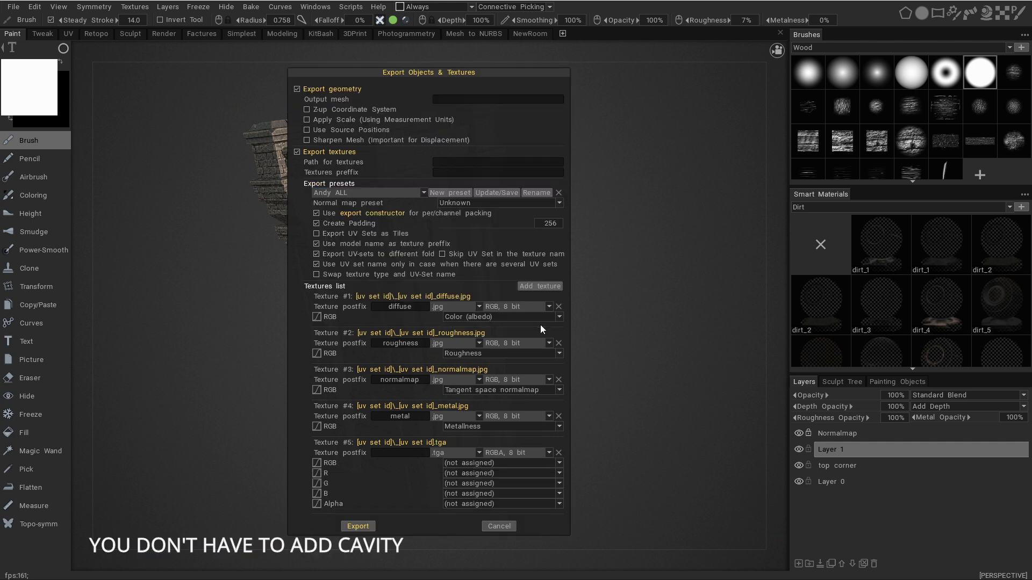
pyautogui.click(447, 454)
pyautogui.click(450, 498)
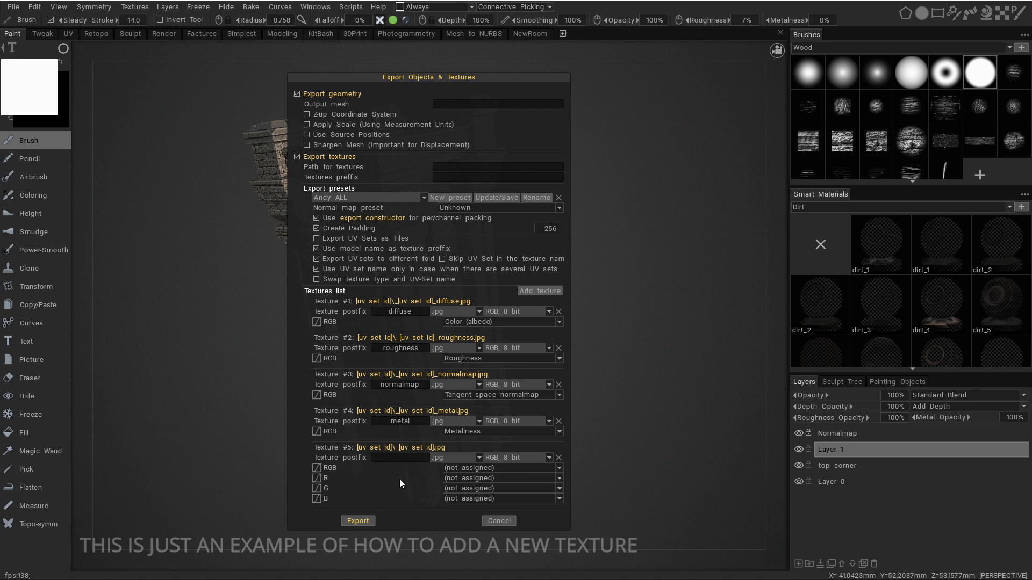
pyautogui.click(560, 469)
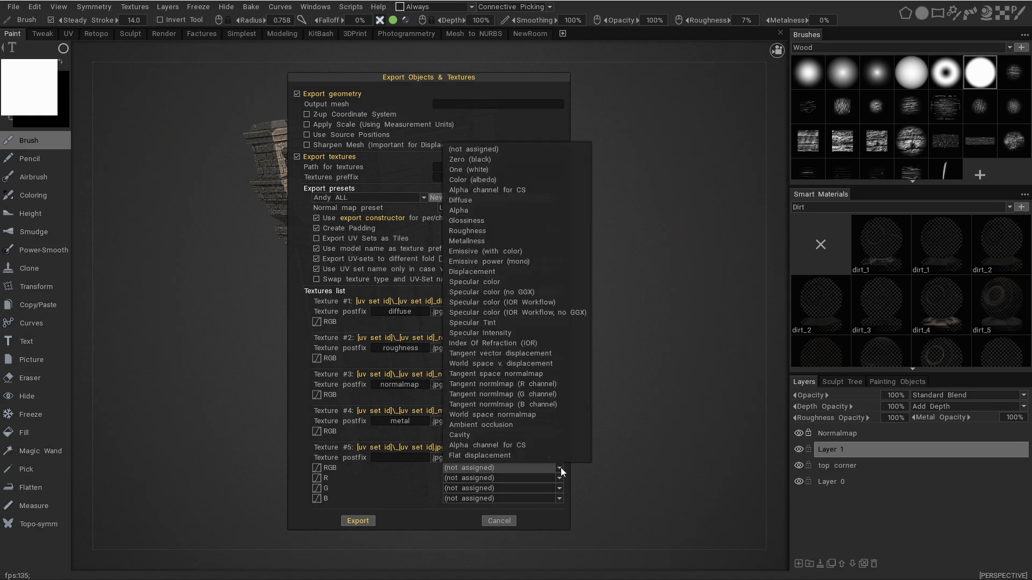
pyautogui.click(473, 436)
pyautogui.click(402, 474)
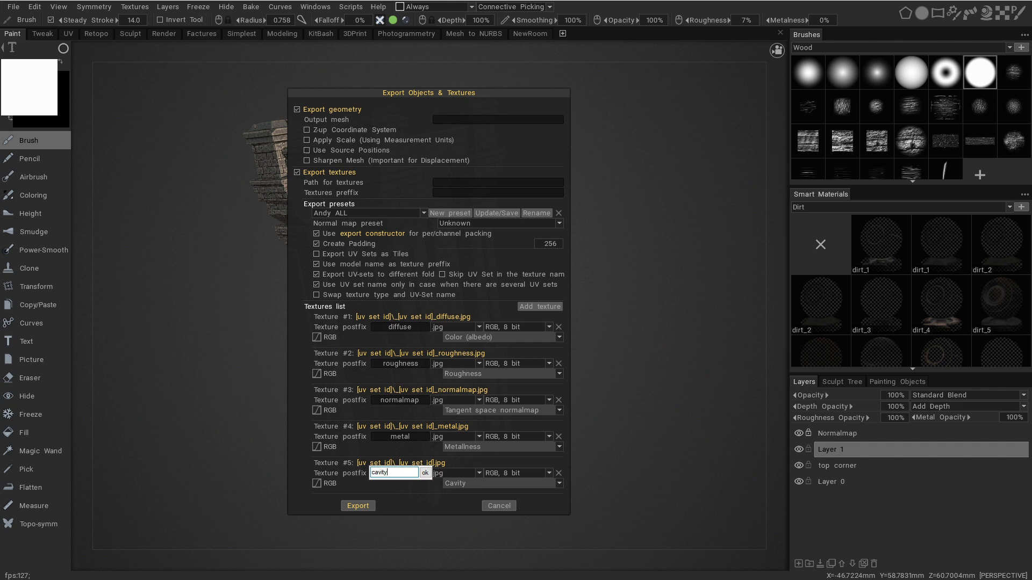
pyautogui.write('cavity')
pyautogui.press('Return')
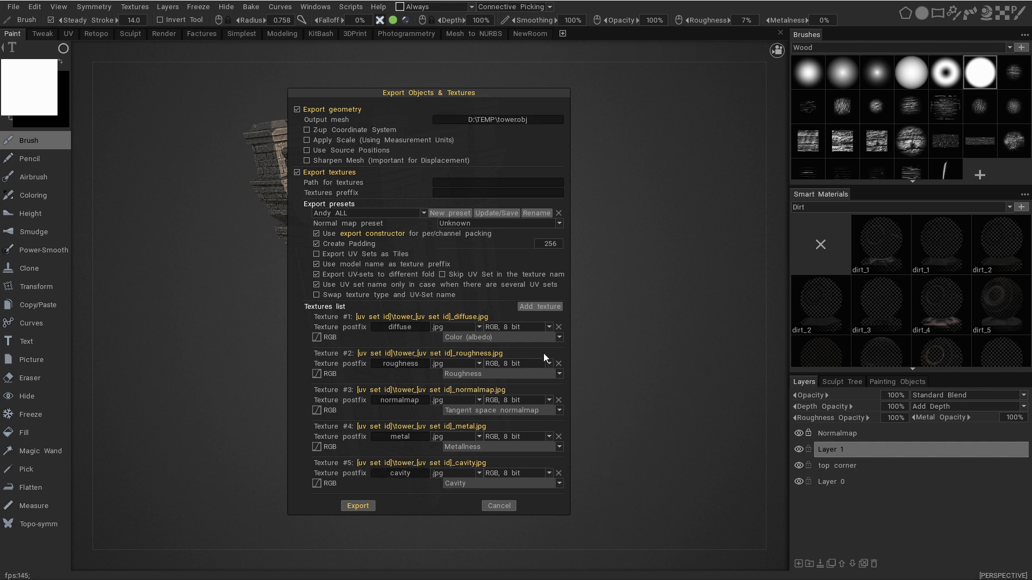
pyautogui.click(358, 506)
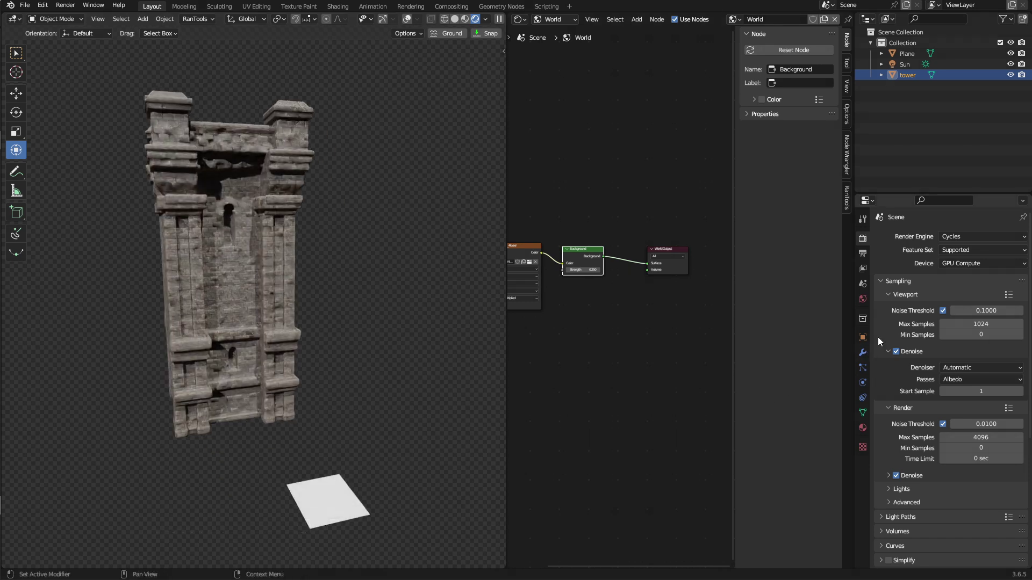
# - In Blender, set the imported tower's scale to 0.1 on the X, Y and Z axes
pyautogui.click(863, 338)
pyautogui.doubleClick(979, 353)
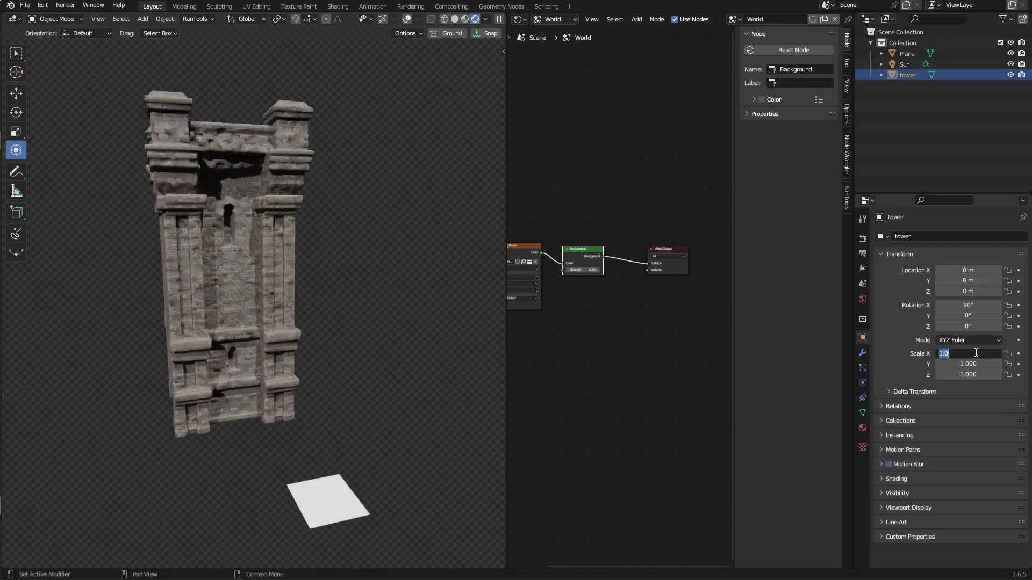
pyautogui.write('.1')
pyautogui.press('Tab')
pyautogui.write('.1')
pyautogui.press('Return')
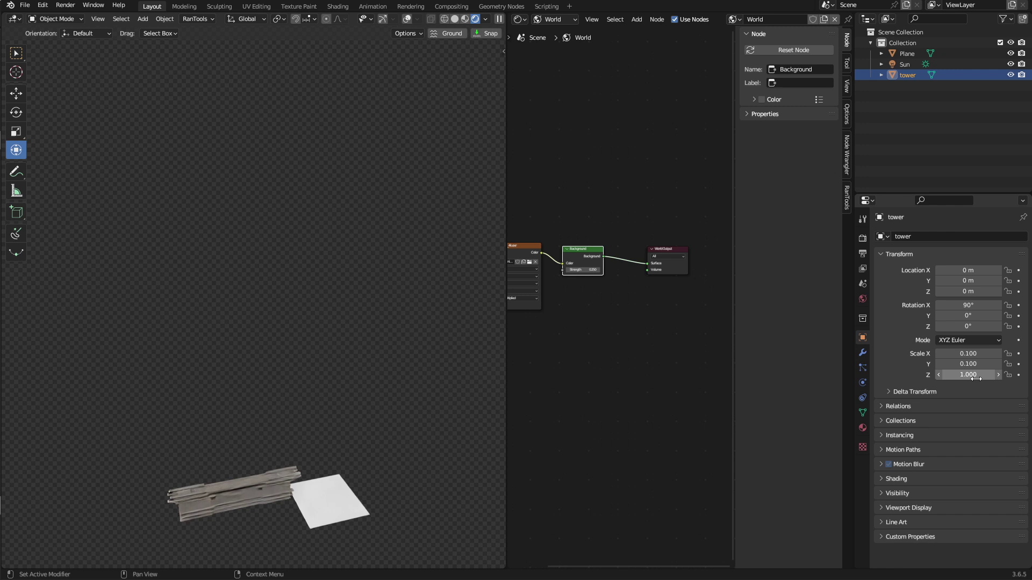
pyautogui.doubleClick(976, 375)
pyautogui.write('.1')
pyautogui.press('Return')
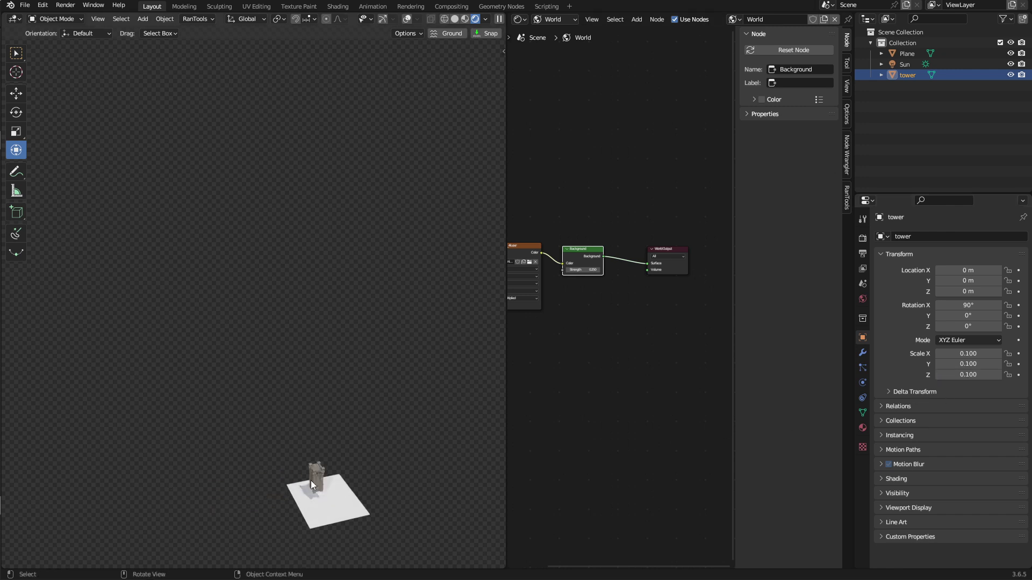
# - Frame the scaled tower in the 3D view and turn on the viewport overlays and gizmos
pyautogui.press('KP_Decimal')
pyautogui.moveTo(354, 456); pyautogui.dragTo(304, 386, button='middle')
pyautogui.click(407, 19)
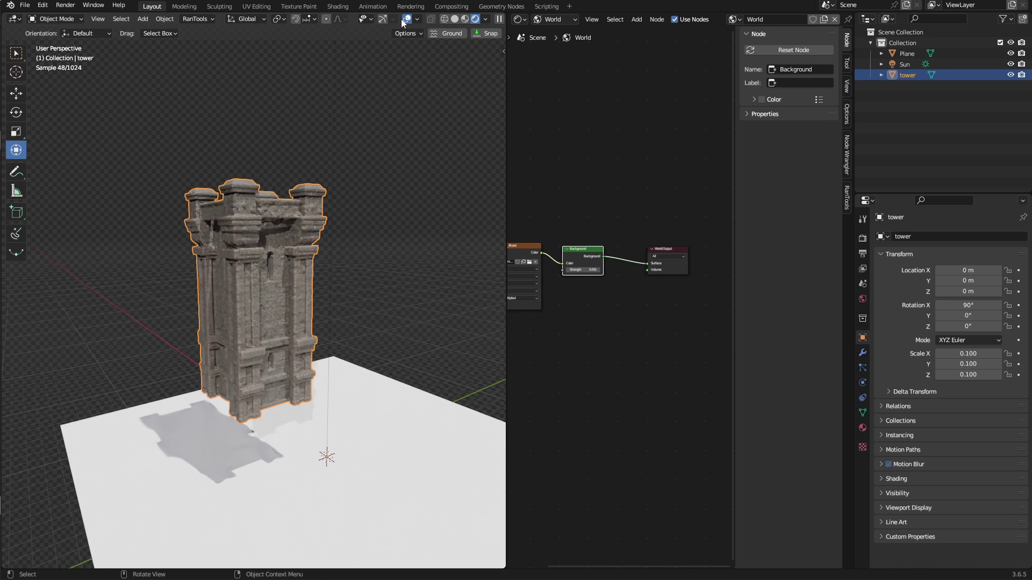
pyautogui.click(382, 19)
pyautogui.hotkey('ctrl', 'z')
pyautogui.scroll(5, 356, 314)
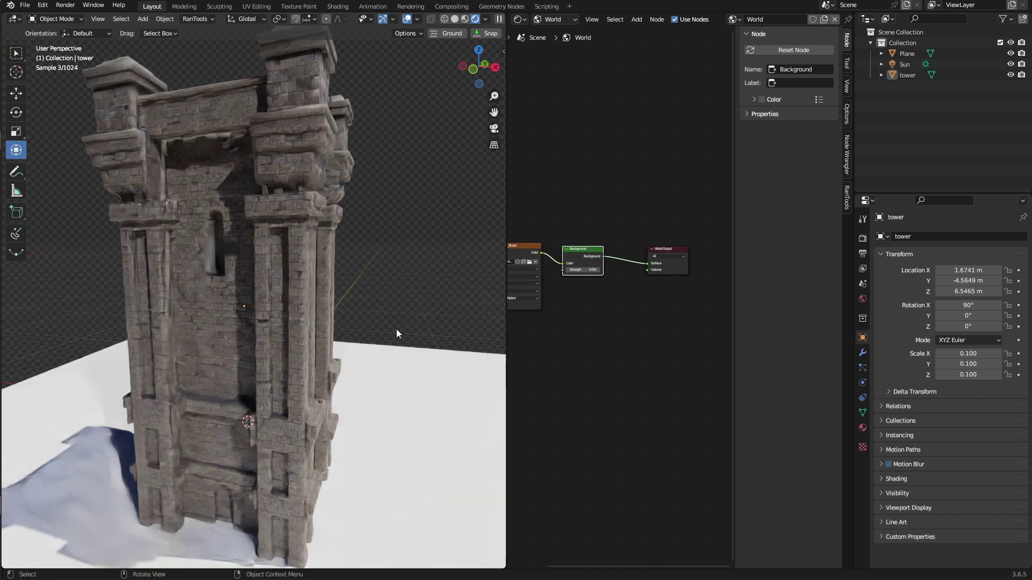
# - Select the tower and switch the shader editor from World to Object to show its top_corner material nodes
pyautogui.click(329, 258)
pyautogui.click(554, 19)
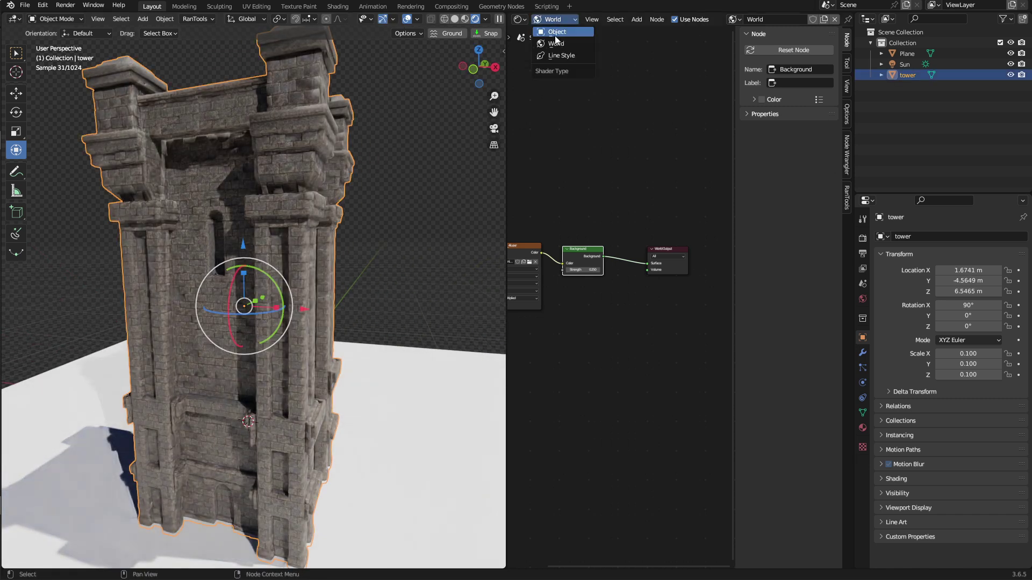
pyautogui.click(557, 34)
pyautogui.press('Home')
pyautogui.scroll(5, 623, 377)
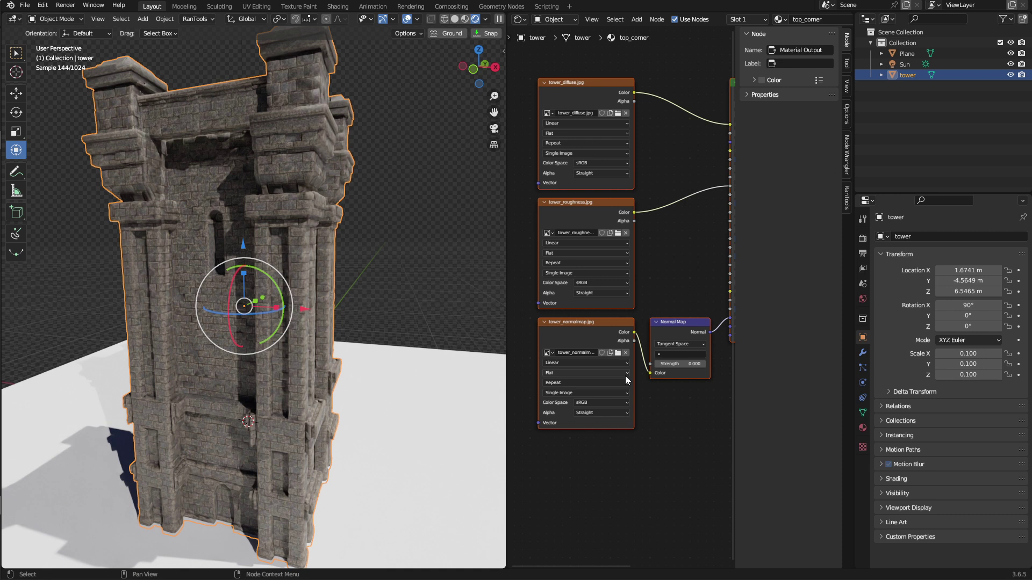
# - Set the color space of the tower_normalmap.jpg texture node to Non-Color
pyautogui.scroll(-2, 612, 399)
pyautogui.moveTo(634, 405); pyautogui.dragTo(624, 408, button='middle')
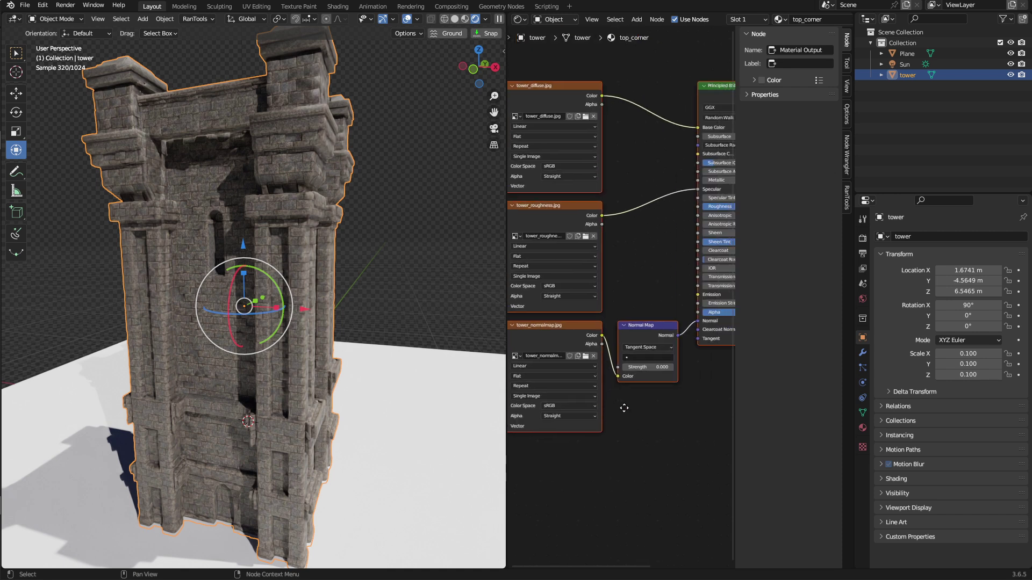
pyautogui.click(566, 407)
pyautogui.click(566, 459)
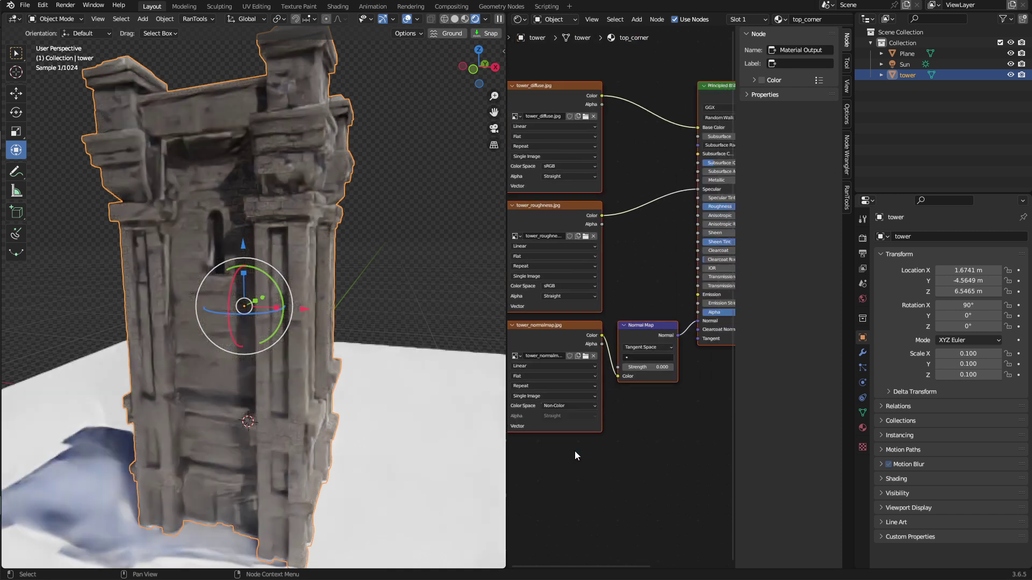
# - Set the Normal Map node's strength to 1
pyautogui.click(654, 365)
pyautogui.click(655, 366)
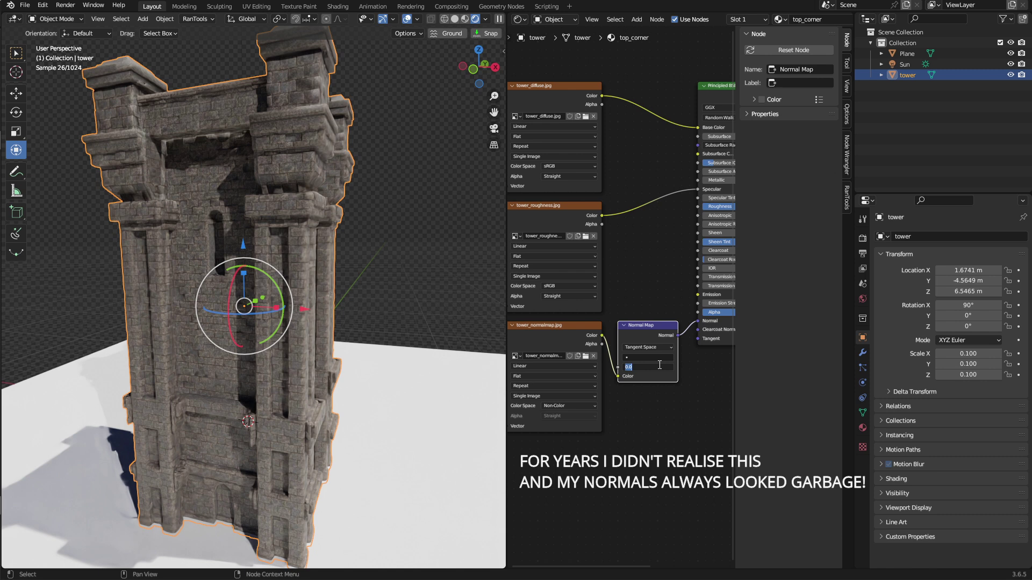
pyautogui.write('1')
pyautogui.press('Return')
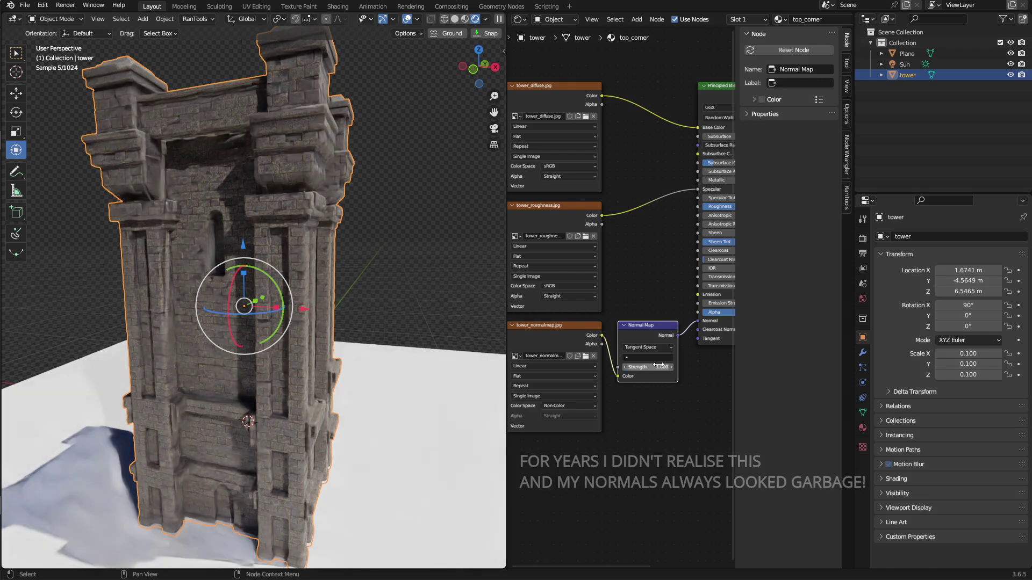
# - Turn off the viewport overlays and gizmos and frame the tower's brickwork up close
pyautogui.moveTo(287, 369); pyautogui.dragTo(315, 355, button='middle')
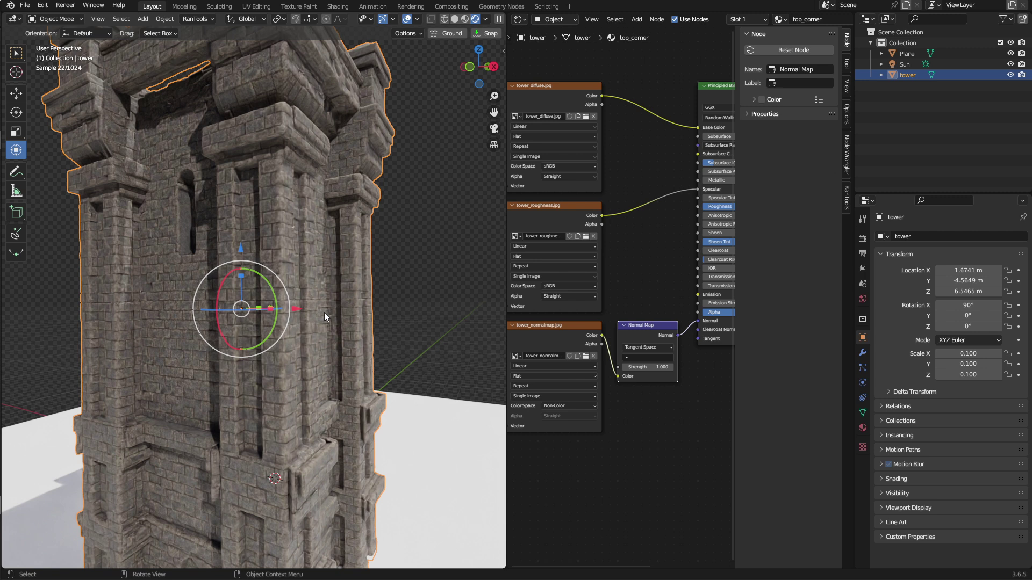
pyautogui.click(407, 19)
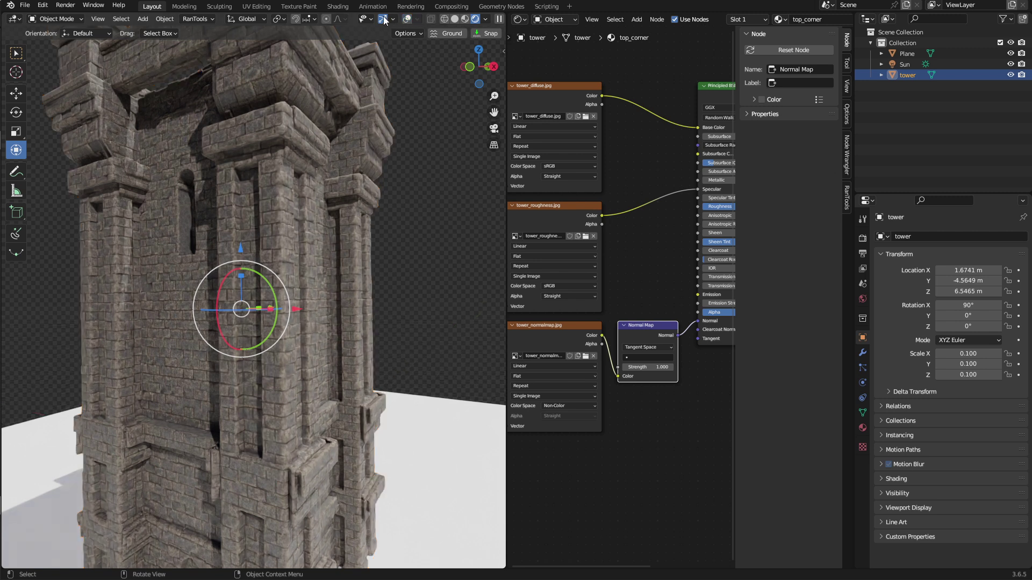
pyautogui.click(382, 19)
pyautogui.scroll(4, 290, 280)
pyautogui.scroll(-4, 664, 298)
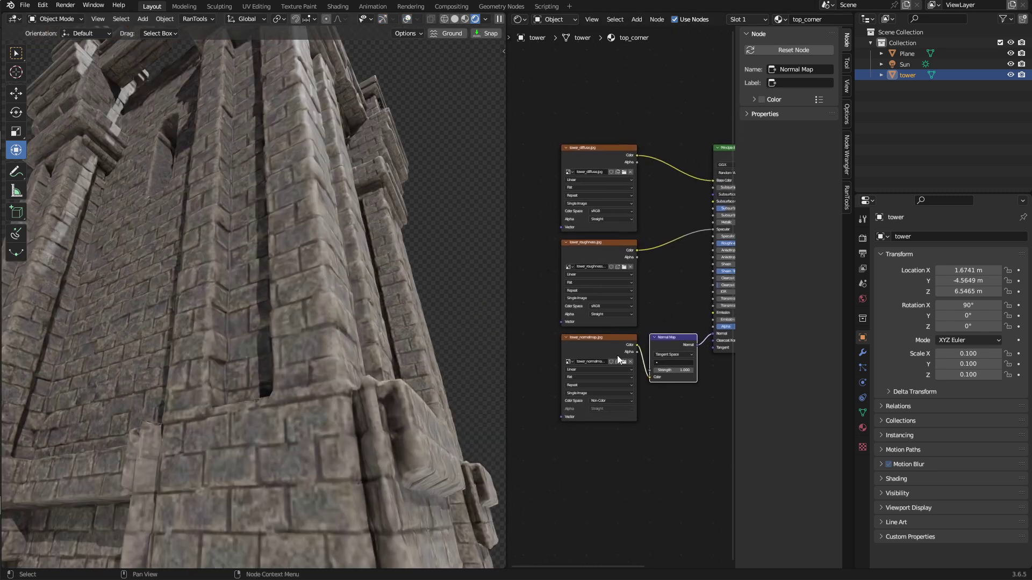
# - Spread out the diffuse, roughness and normal map texture nodes and the Normal Map node to make room between them
pyautogui.moveTo(667, 352); pyautogui.dragTo(637, 398)
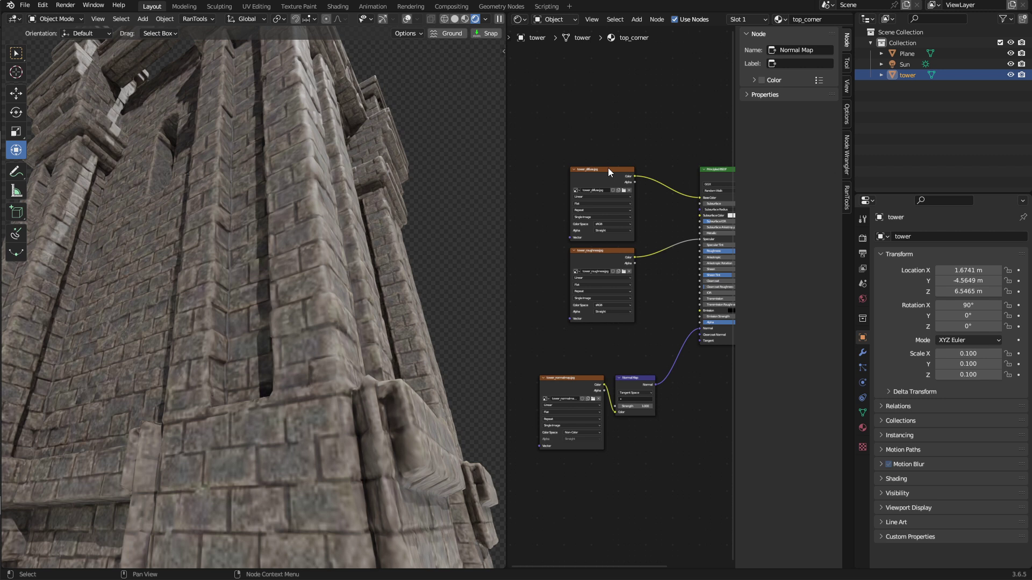
pyautogui.moveTo(596, 169); pyautogui.dragTo(542, 136)
pyautogui.moveTo(590, 255); pyautogui.dragTo(543, 272)
pyautogui.scroll(-1, 600, 282)
pyautogui.moveTo(599, 282); pyautogui.dragTo(621, 302, button='middle')
pyautogui.moveTo(569, 382); pyautogui.dragTo(636, 410)
# - Add a Bump node above the Normal Map node
pyautogui.hotkey('shift', 'a')
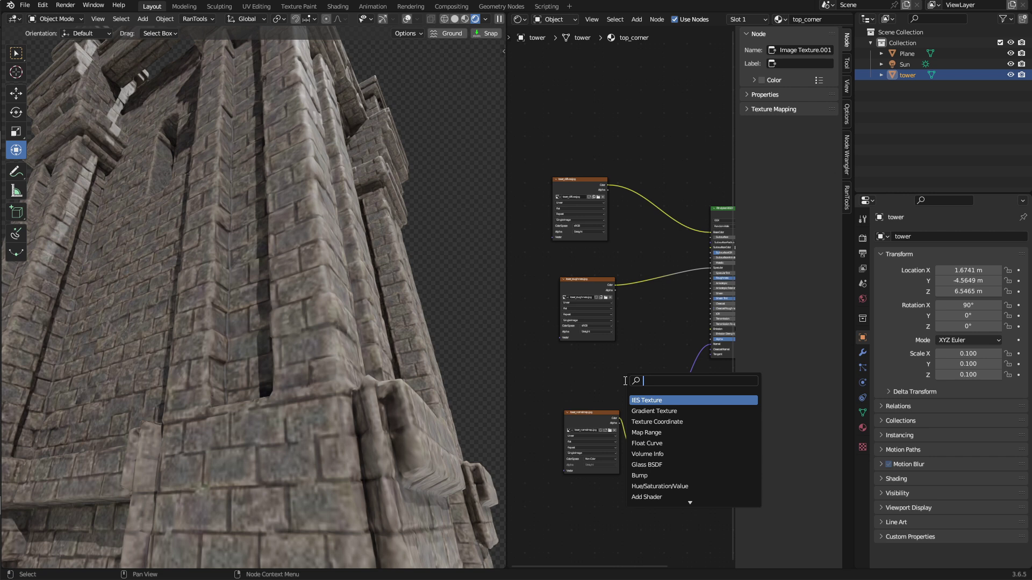
pyautogui.write('bump')
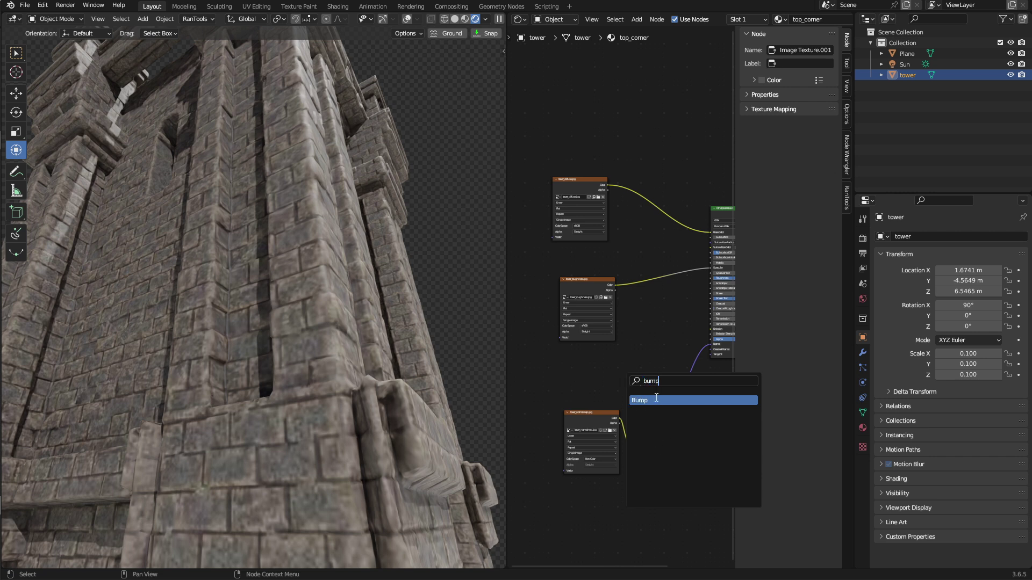
pyautogui.press('Return')
pyautogui.click(644, 381)
pyautogui.scroll(2, 652, 383)
pyautogui.moveTo(684, 365); pyautogui.dragTo(654, 389, button='middle')
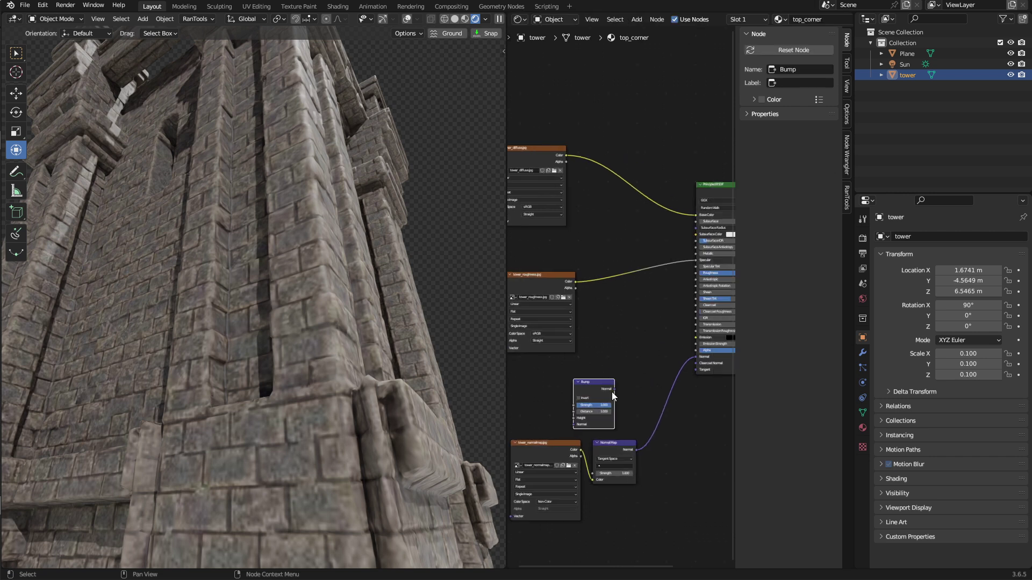
# - Connect the diffuse color to the Bump's Height, the Normal Map to its Normal input, and the Bump output to the Principled BSDF's Normal
pyautogui.moveTo(614, 389); pyautogui.dragTo(700, 359)
pyautogui.moveTo(566, 156); pyautogui.dragTo(572, 418)
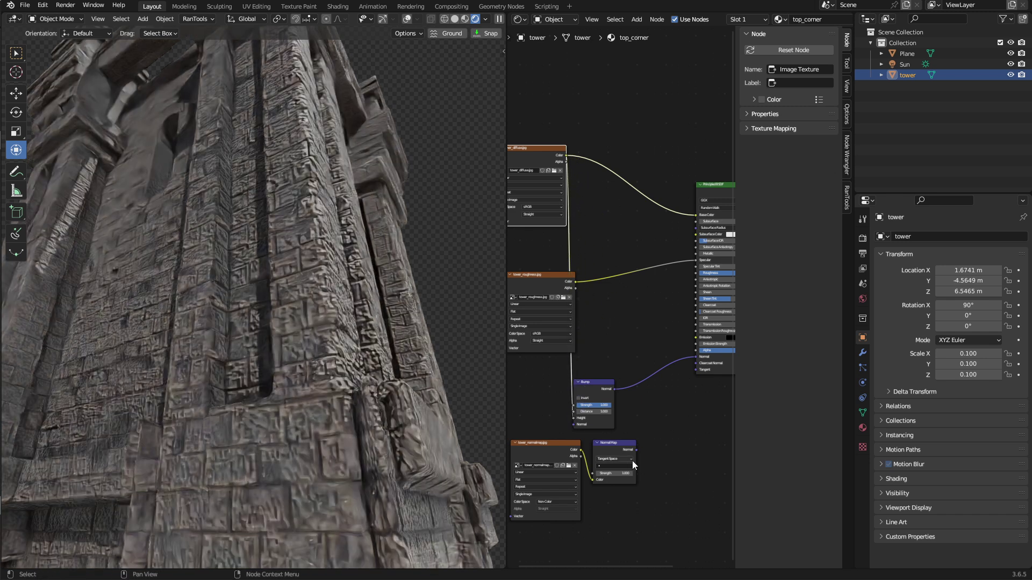
pyautogui.moveTo(637, 449); pyautogui.dragTo(576, 426)
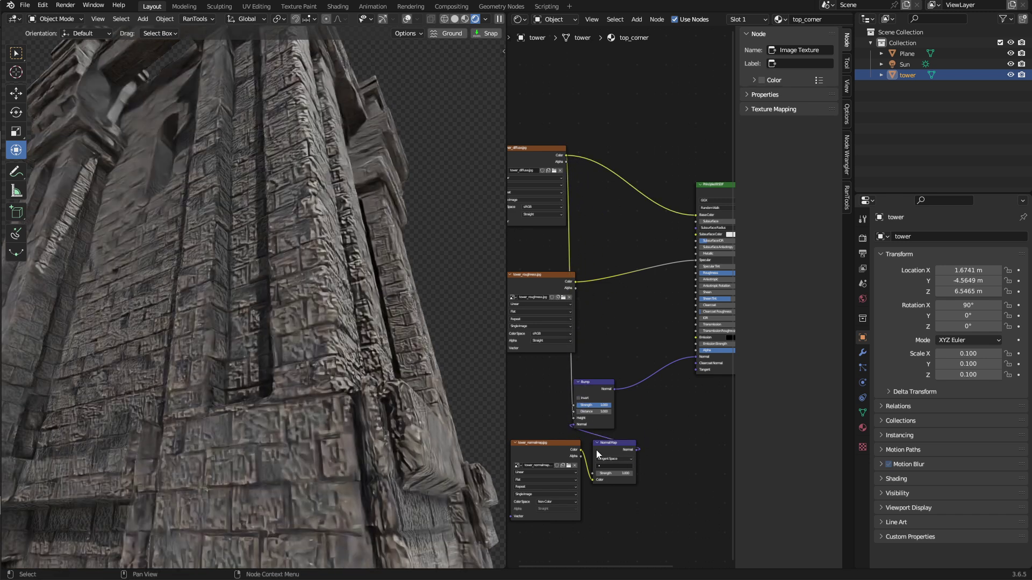
# - Set the Bump node's strength to 0.2
pyautogui.doubleClick(606, 405)
pyautogui.write('0.2')
pyautogui.press('Return')
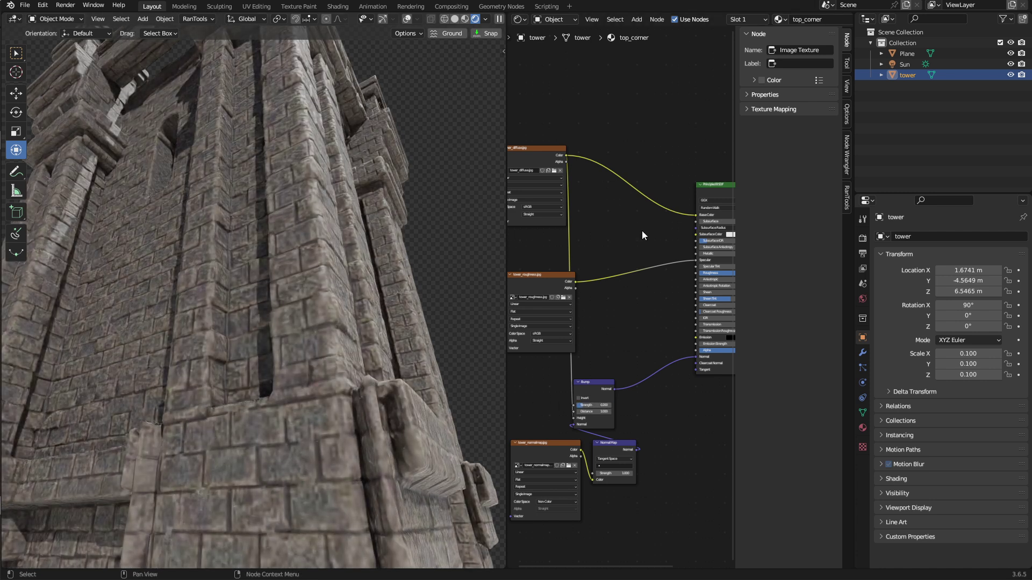
# - Move the roughness texture's link from Specular to the Principled BSDF's Roughness input and insert a Color Ramp on that link
pyautogui.moveTo(701, 262); pyautogui.dragTo(695, 275)
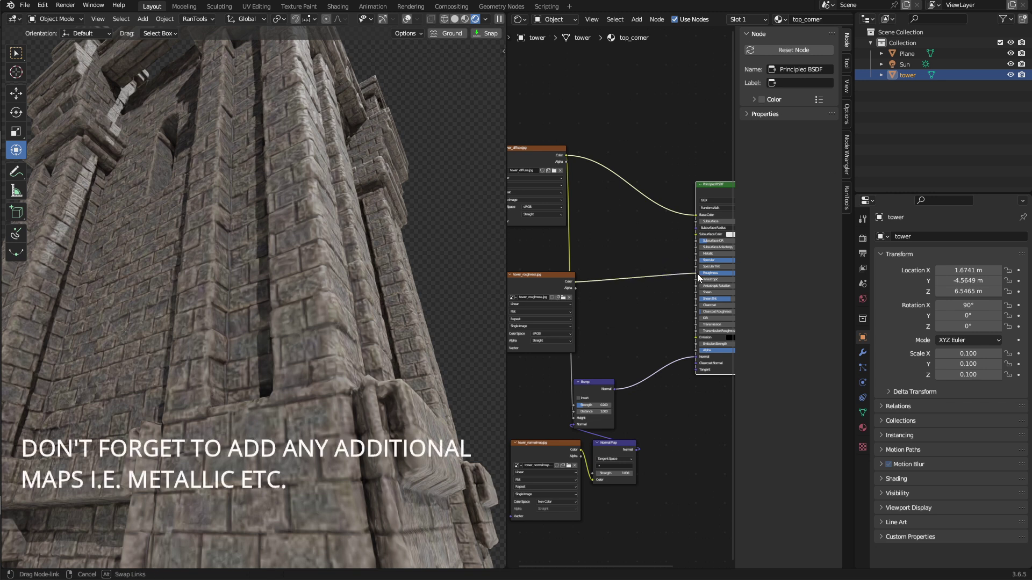
pyautogui.moveTo(697, 273); pyautogui.dragTo(698, 273)
pyautogui.hotkey('shift', 'a')
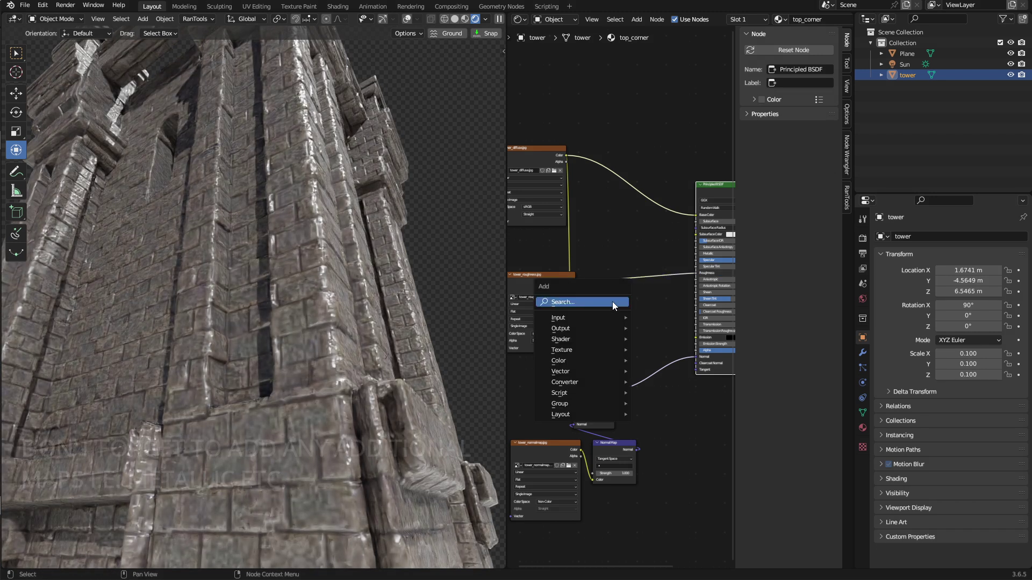
pyautogui.write('ramp')
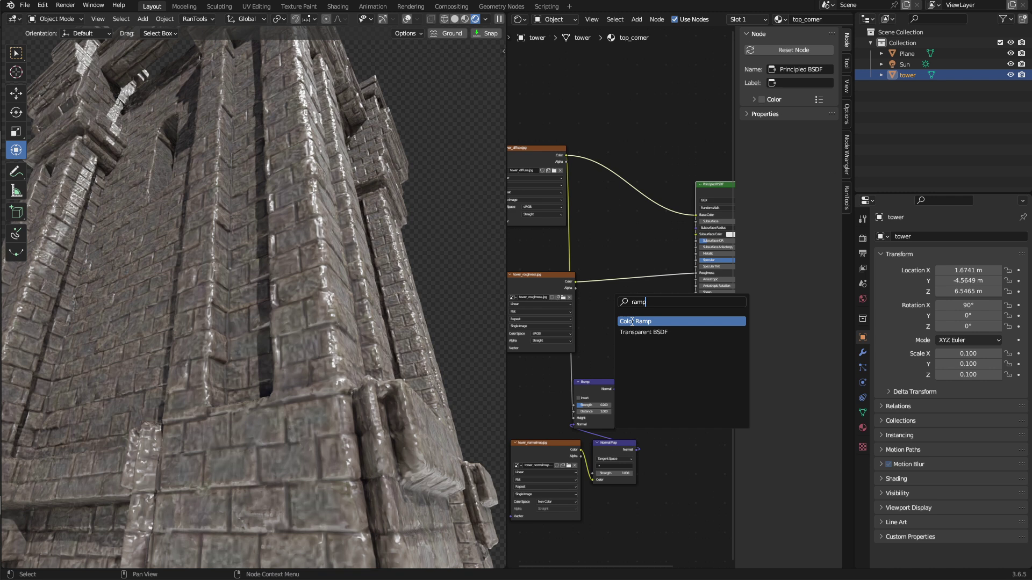
pyautogui.click(632, 321)
pyautogui.click(624, 306)
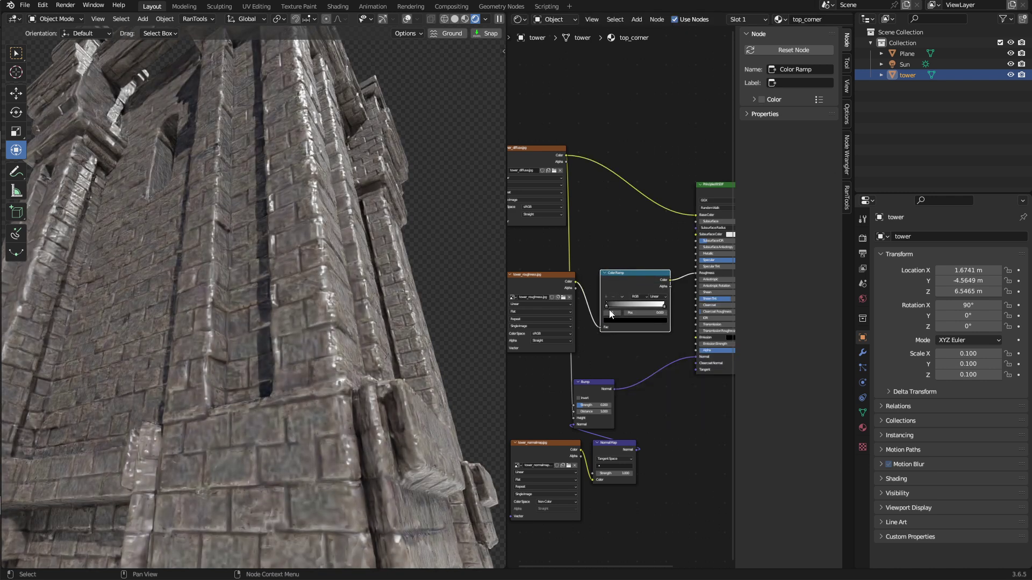
# - Lighten the Color Ramp's black stop to a mid grey
pyautogui.click(612, 320)
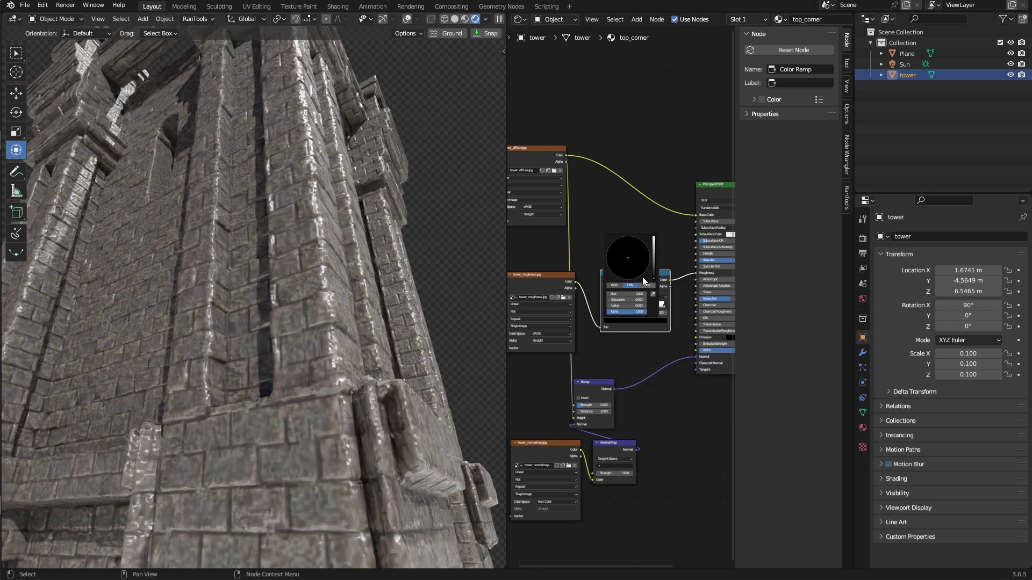
pyautogui.moveTo(653, 274); pyautogui.dragTo(655, 251)
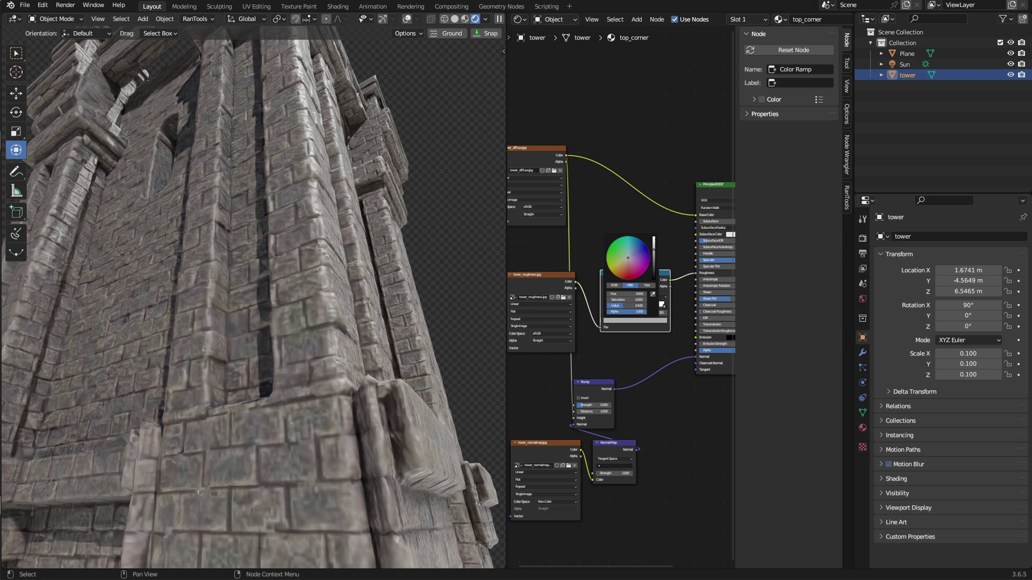